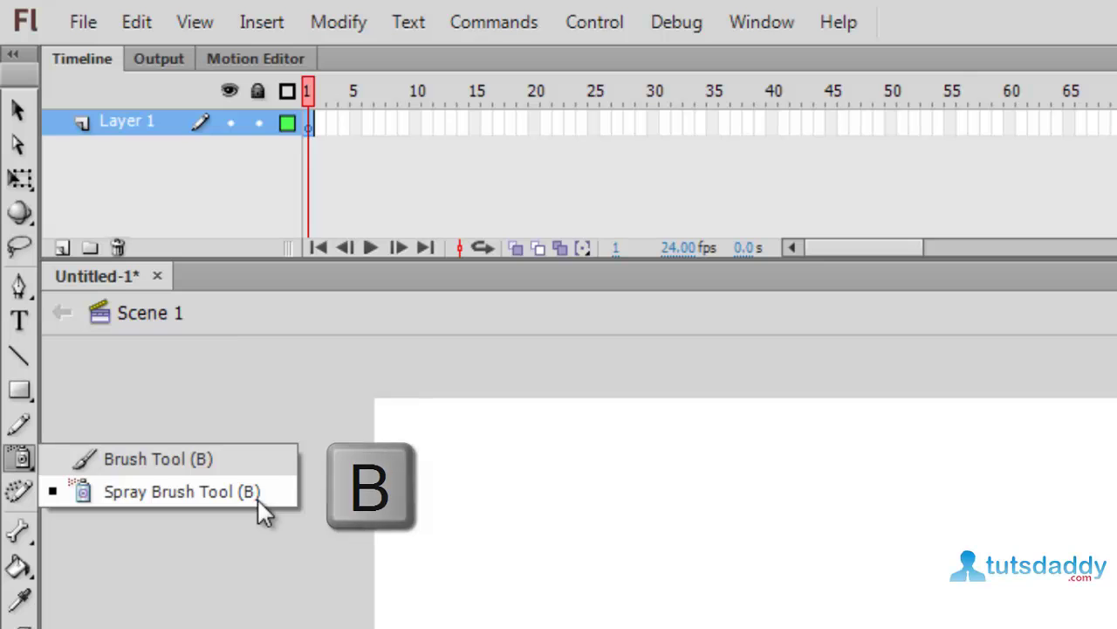
Set the Spray Brush angle to 24°, then test-spray the stage and delete the trial dots.
{"action": "left_click", "coordinate": [259, 505]}
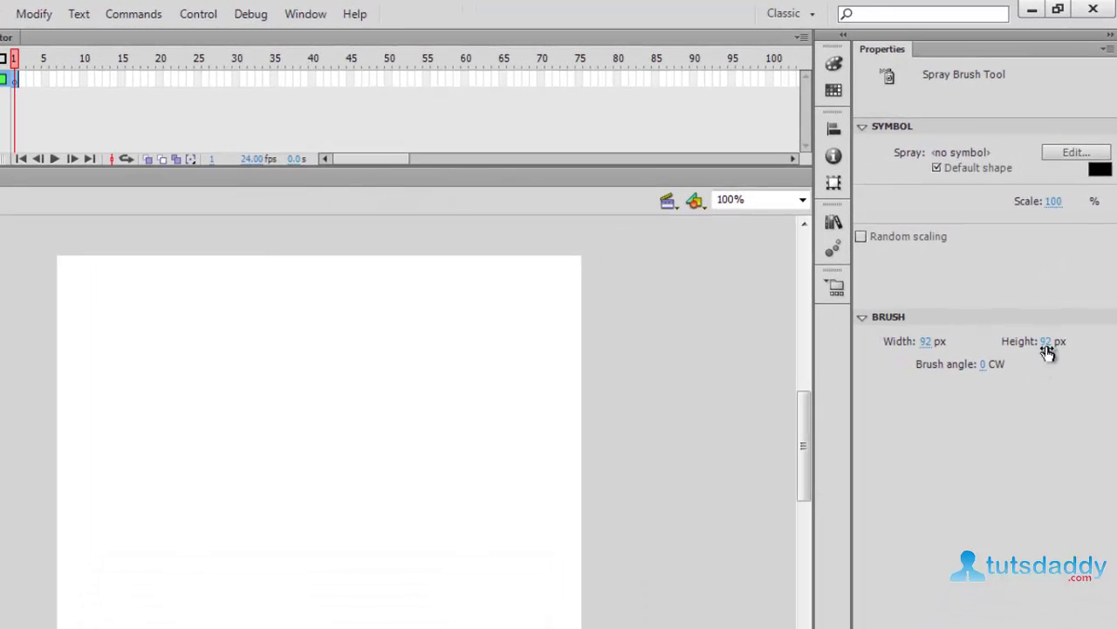
{"action": "left_click_drag", "start_coordinate": [985, 365], "coordinate": [1013, 368]}
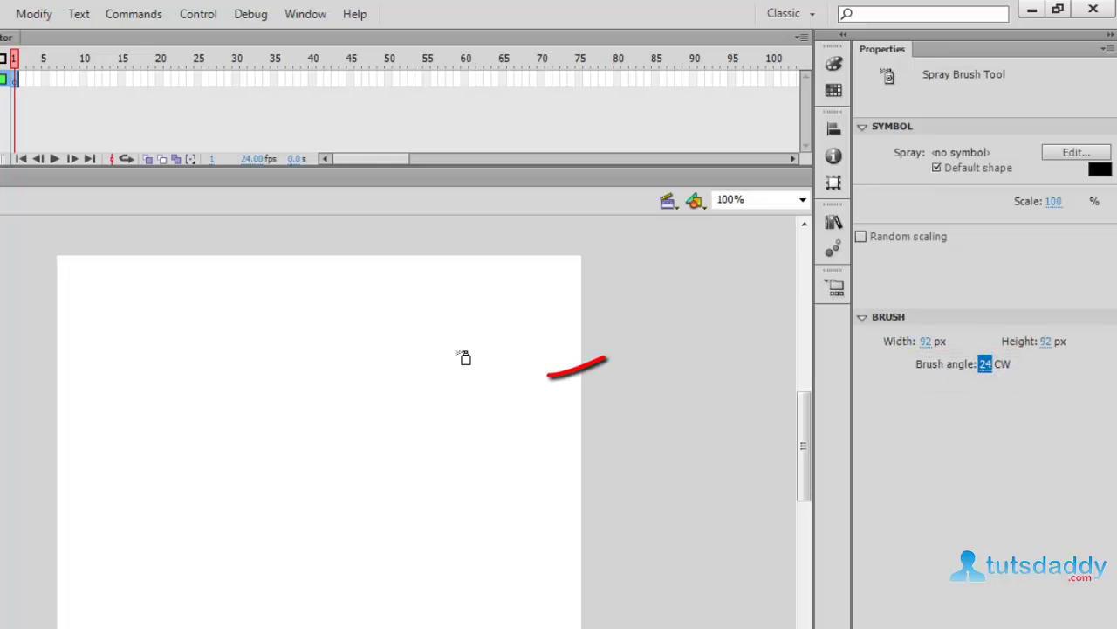
{"action": "mouse_move", "coordinate": [465, 358]}
{"action": "left_mouse_down"}
{"action": "mouse_move", "coordinate": [344, 338]}
{"action": "mouse_move", "coordinate": [247, 391]}
{"action": "mouse_move", "coordinate": [475, 473]}
{"action": "mouse_move", "coordinate": [313, 523]}
{"action": "mouse_move", "coordinate": [405, 605]}
{"action": "mouse_move", "coordinate": [382, 595]}
{"action": "left_mouse_up"}
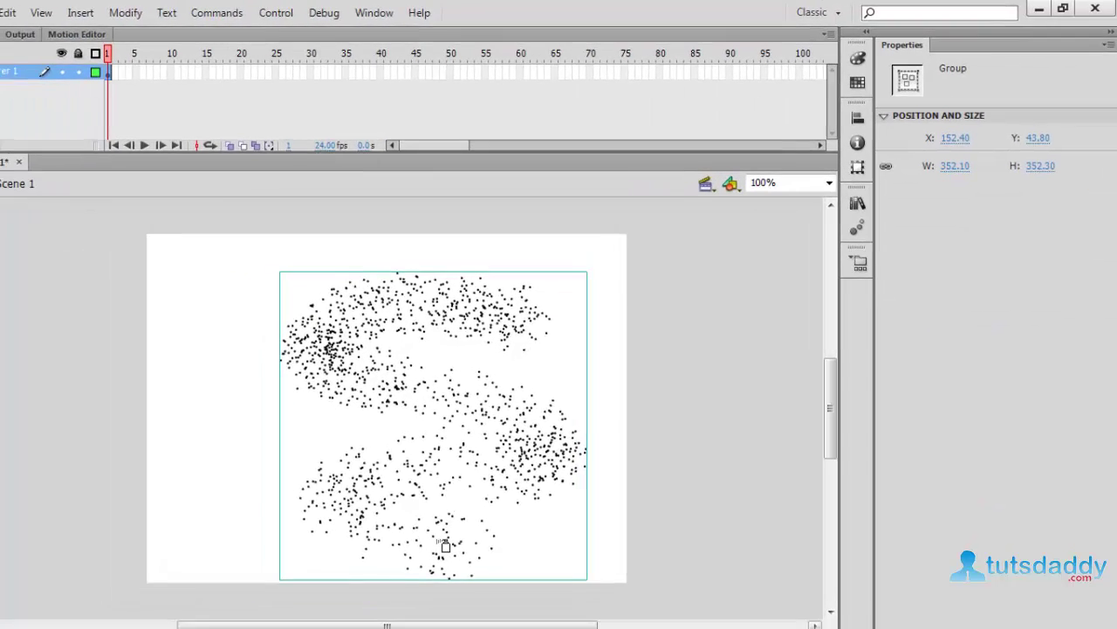
{"action": "key", "text": "Delete"}
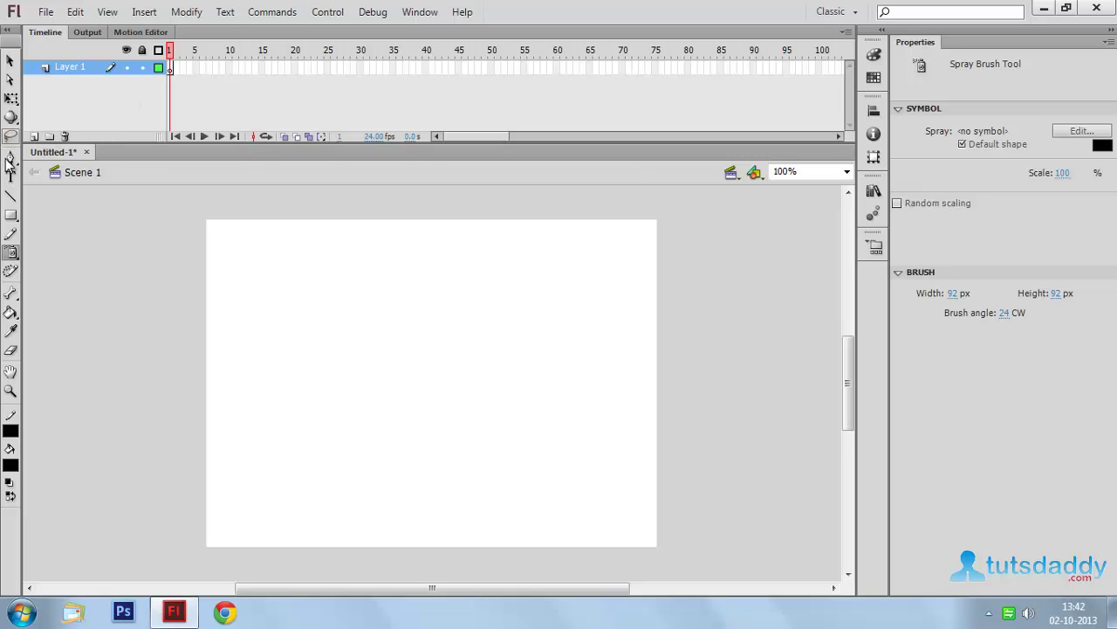
Draw a leaf outline with the Pencil and fill it green with the Paint Bucket.
{"action": "left_click", "coordinate": [11, 233]}
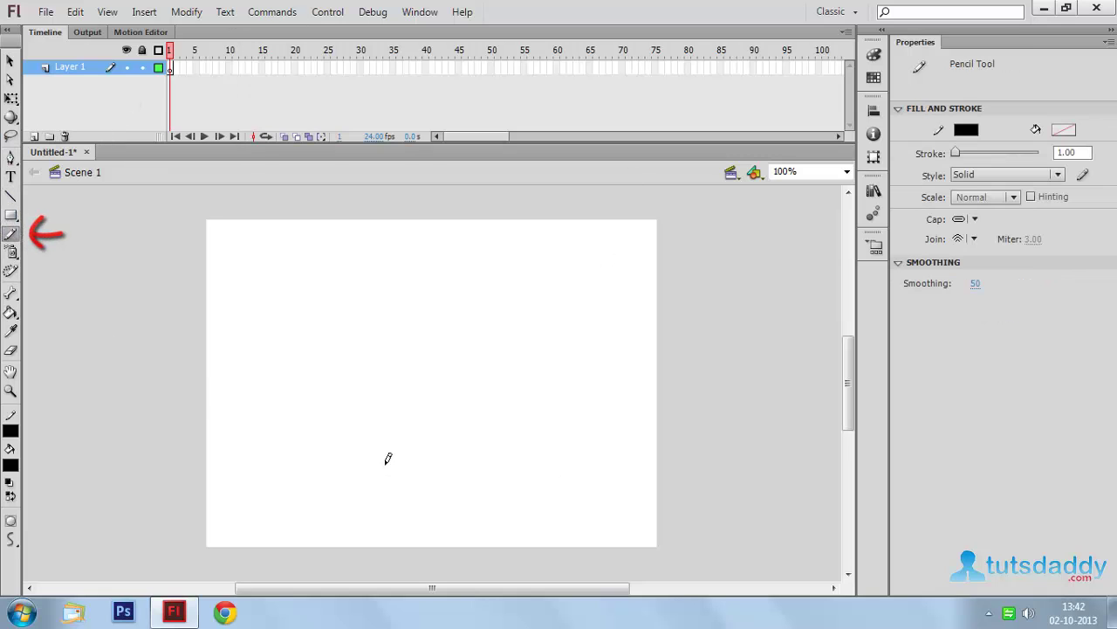
{"action": "mouse_move", "coordinate": [352, 433]}
{"action": "left_mouse_down"}
{"action": "mouse_move", "coordinate": [376, 406]}
{"action": "mouse_move", "coordinate": [536, 357]}
{"action": "left_mouse_up"}
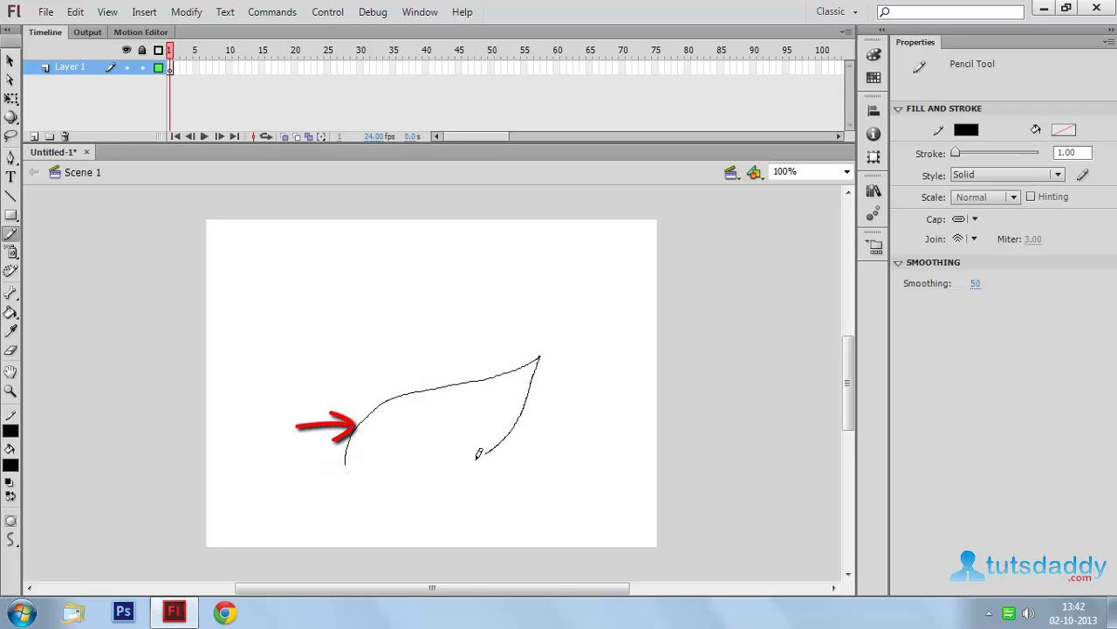
{"action": "left_click_drag", "start_coordinate": [398, 469], "coordinate": [345, 463]}
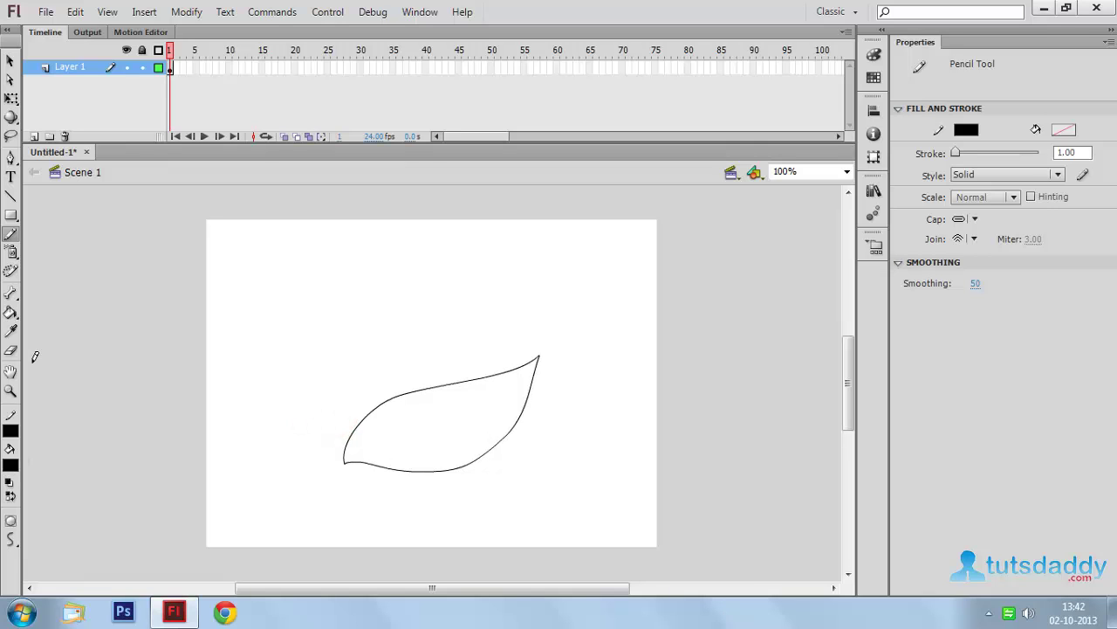
{"action": "left_click", "coordinate": [10, 312]}
{"action": "left_click", "coordinate": [12, 464]}
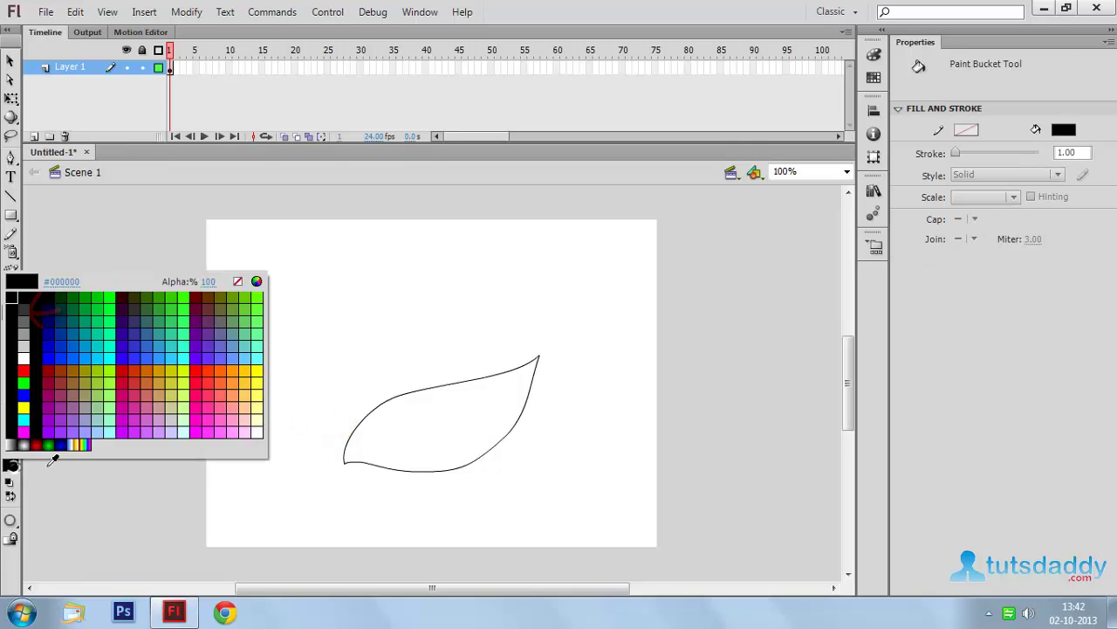
{"action": "left_click", "coordinate": [23, 383]}
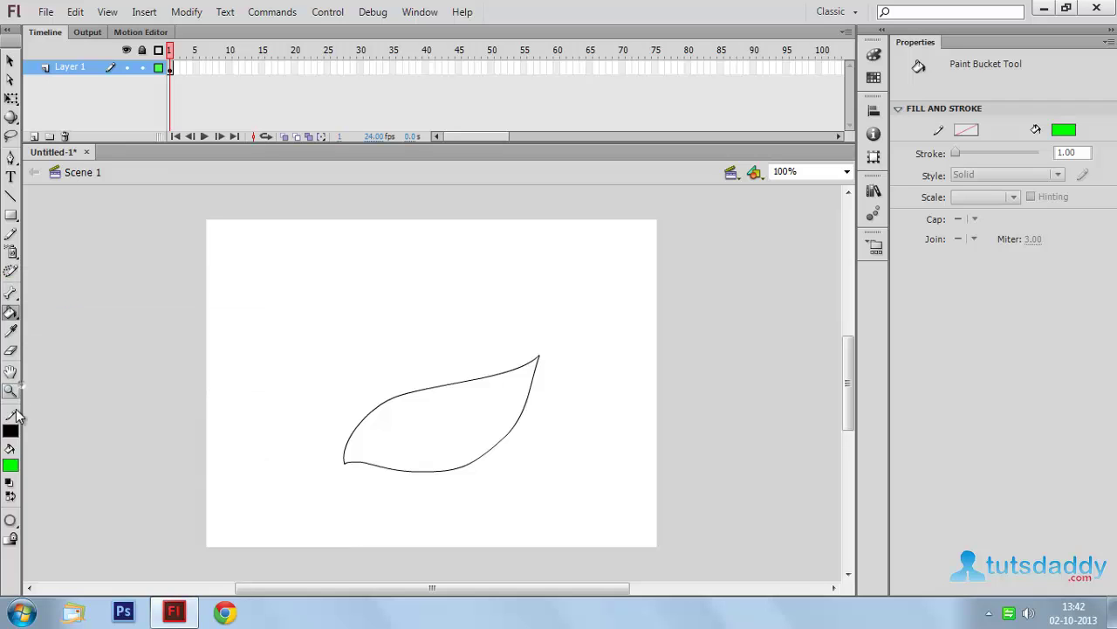
{"action": "left_click", "coordinate": [394, 441]}
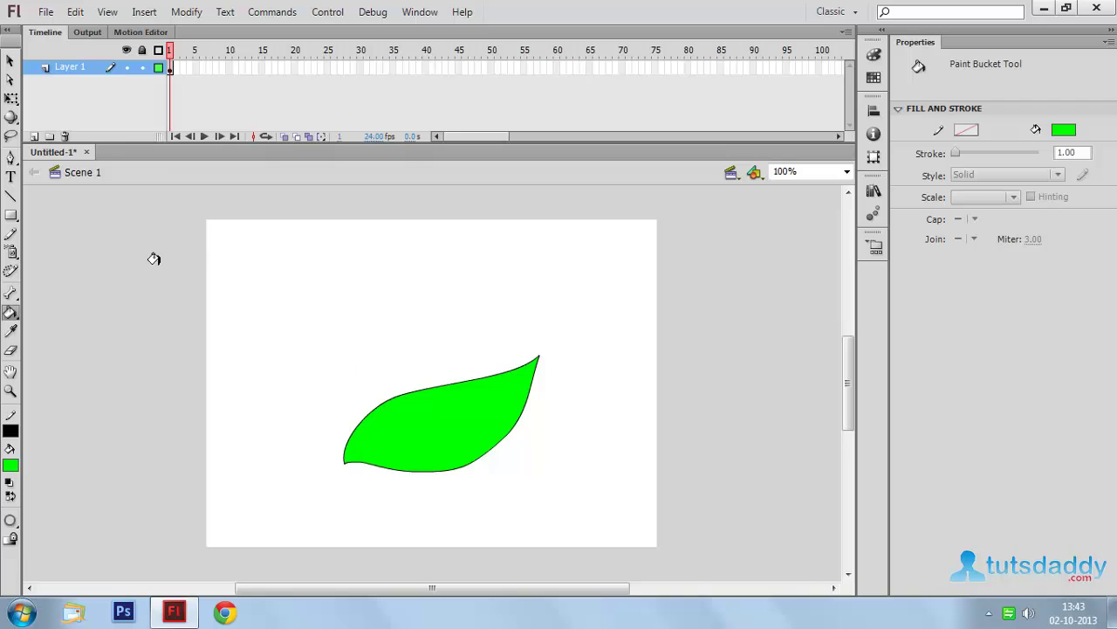
Pencil in two vein lines inside the leaf.
{"action": "left_click", "coordinate": [11, 234]}
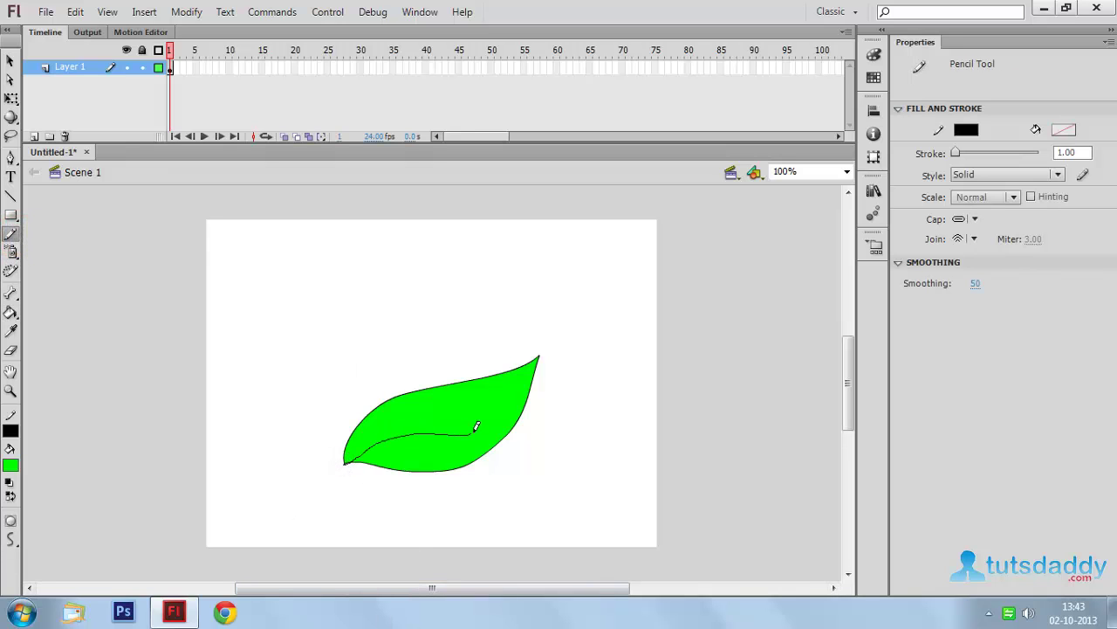
{"action": "left_click_drag", "start_coordinate": [510, 394], "coordinate": [508, 399]}
{"action": "left_click_drag", "start_coordinate": [477, 438], "coordinate": [488, 451]}
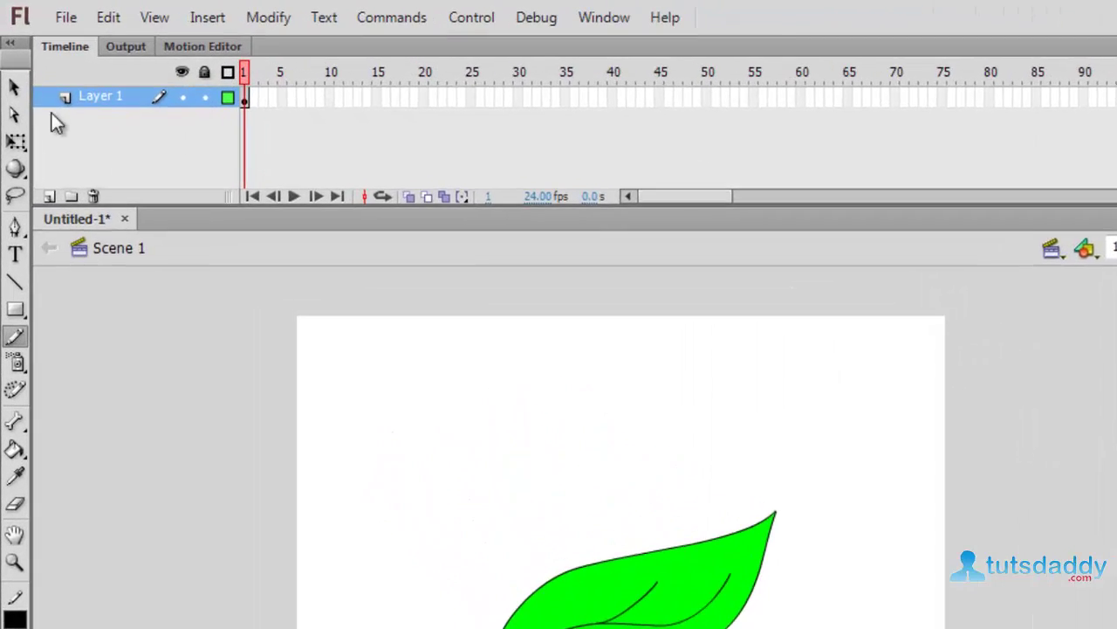
Create a classic tween on frame 1 of Layer 1, turning the leaf into a symbol.
{"action": "left_click", "coordinate": [16, 93]}
{"action": "left_click", "coordinate": [261, 104]}
{"action": "right_click", "coordinate": [262, 105]}
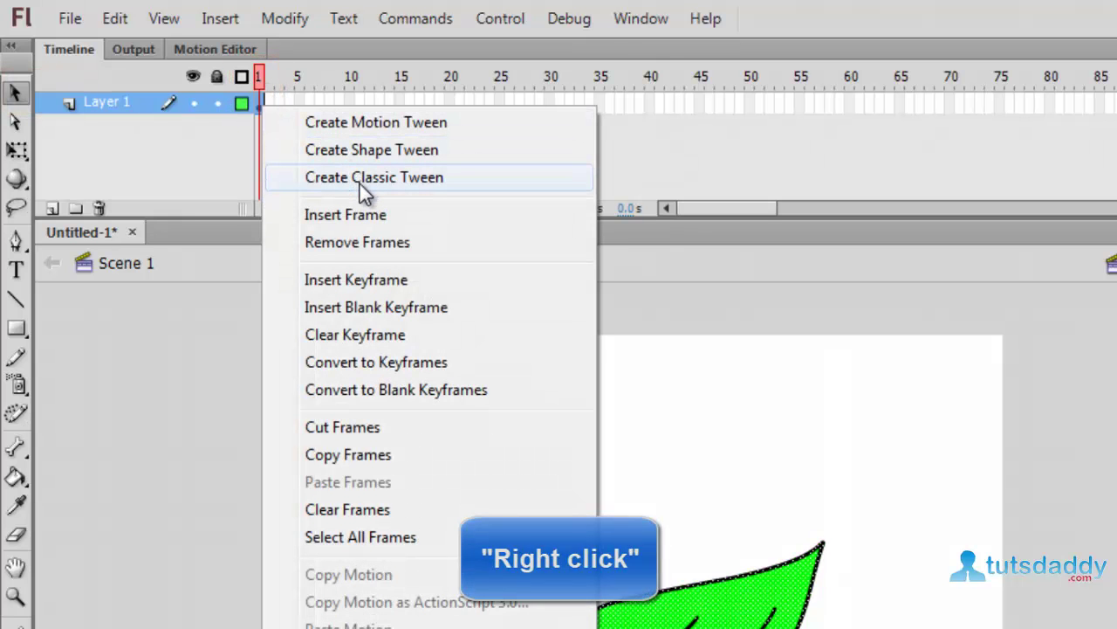
{"action": "left_click", "coordinate": [410, 180]}
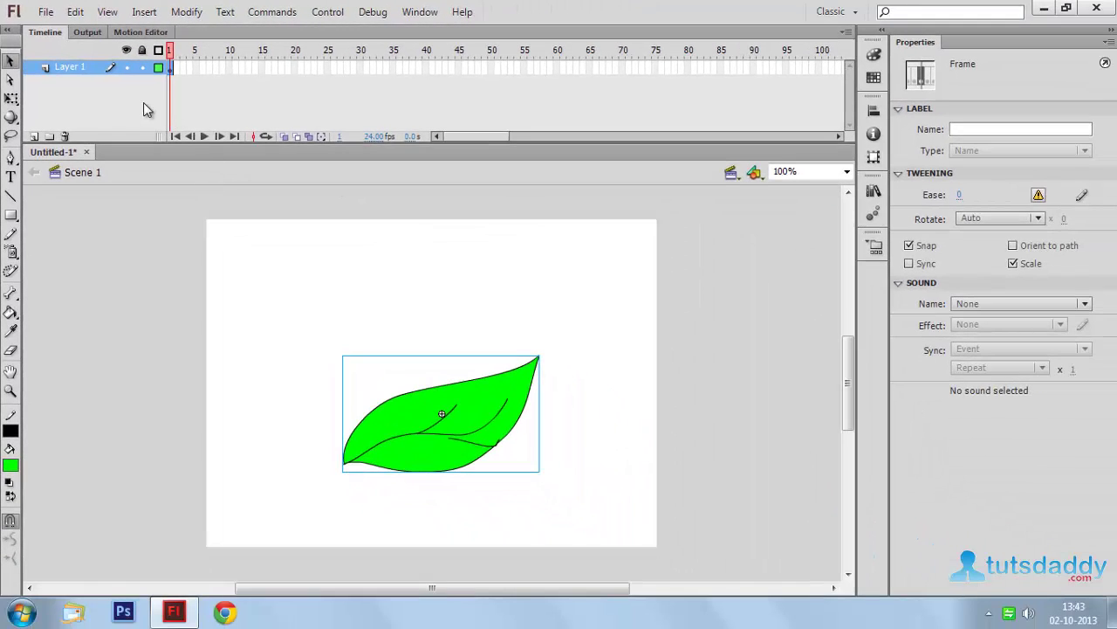
Hide Layer 1 and add a new Layer 2 above it, selecting its first frame.
{"action": "left_click", "coordinate": [126, 67]}
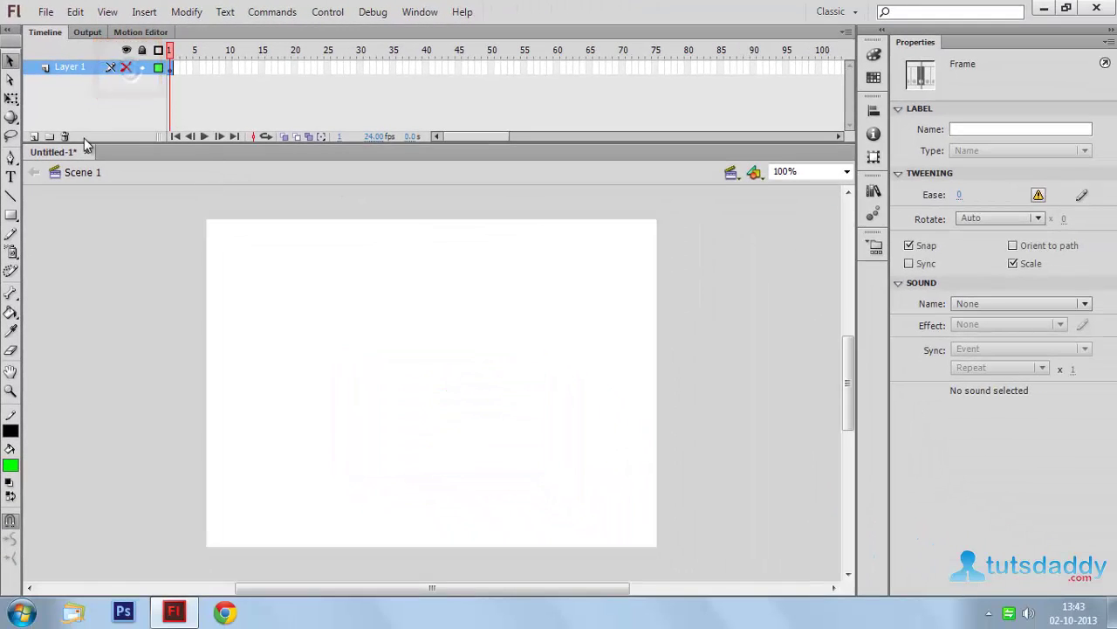
{"action": "left_click", "coordinate": [34, 136]}
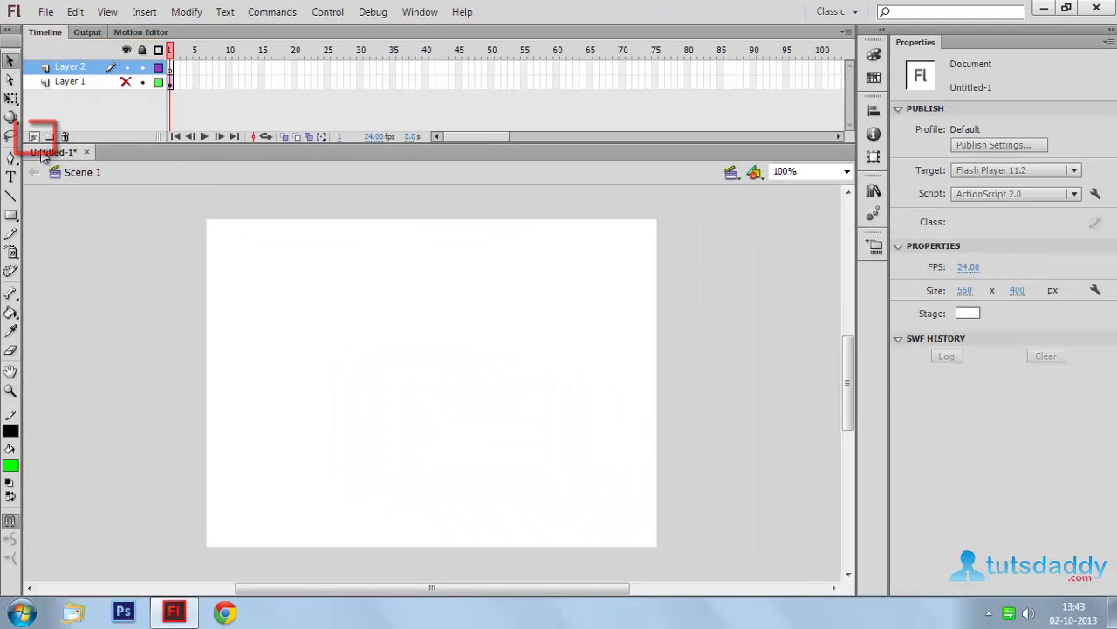
{"action": "left_click", "coordinate": [170, 68]}
{"action": "left_click", "coordinate": [11, 234]}
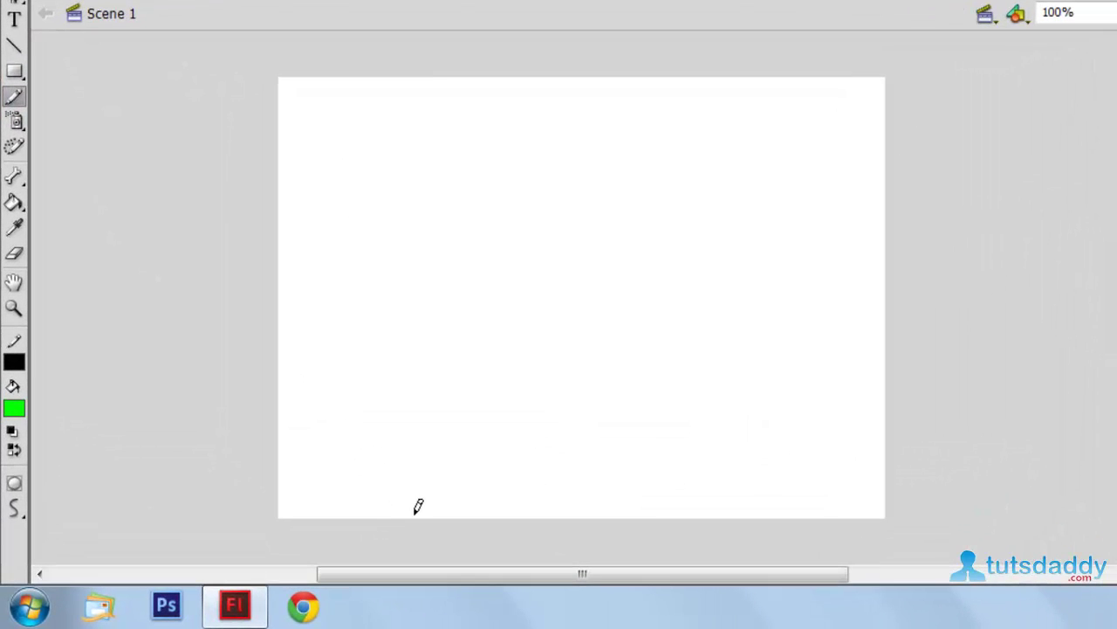
Draw a tree-trunk outline with forked top branches on Layer 2.
{"action": "mouse_move", "coordinate": [418, 508]}
{"action": "left_mouse_down"}
{"action": "mouse_move", "coordinate": [443, 492]}
{"action": "mouse_move", "coordinate": [472, 439]}
{"action": "mouse_move", "coordinate": [472, 347]}
{"action": "left_mouse_up"}
{"action": "mouse_move", "coordinate": [486, 246]}
{"action": "left_mouse_down"}
{"action": "mouse_move", "coordinate": [536, 346]}
{"action": "mouse_move", "coordinate": [593, 256]}
{"action": "mouse_move", "coordinate": [650, 346]}
{"action": "left_mouse_up"}
{"action": "mouse_move", "coordinate": [575, 431]}
{"action": "left_mouse_down"}
{"action": "mouse_move", "coordinate": [656, 517]}
{"action": "mouse_move", "coordinate": [417, 513]}
{"action": "left_mouse_up"}
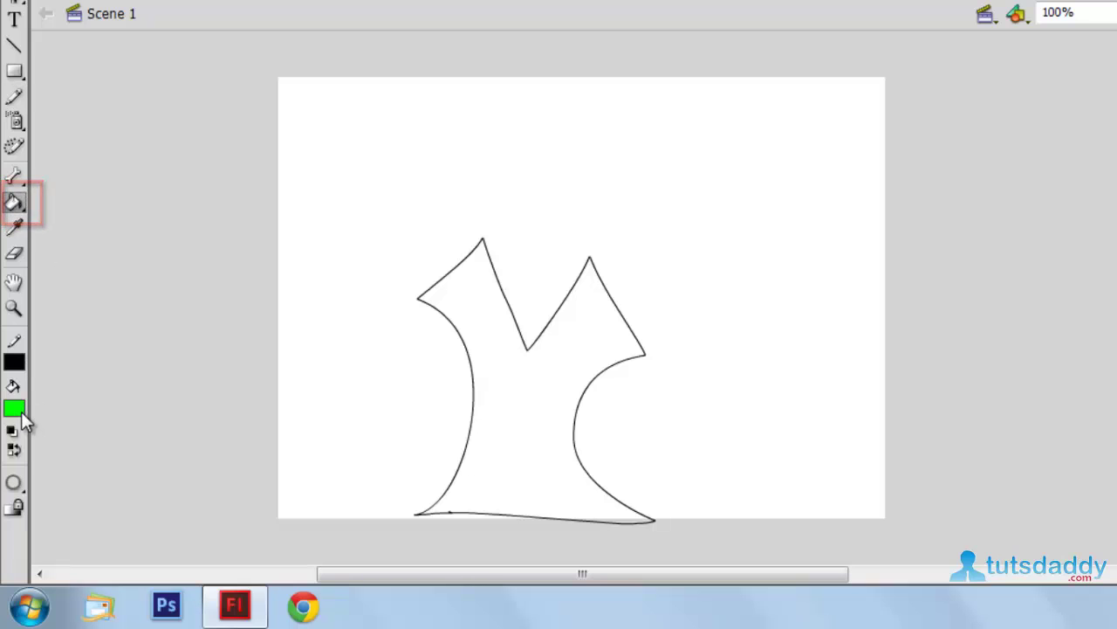
Fill the trunk dark brown and add a new Layer 3 above it.
{"action": "left_click", "coordinate": [15, 408]}
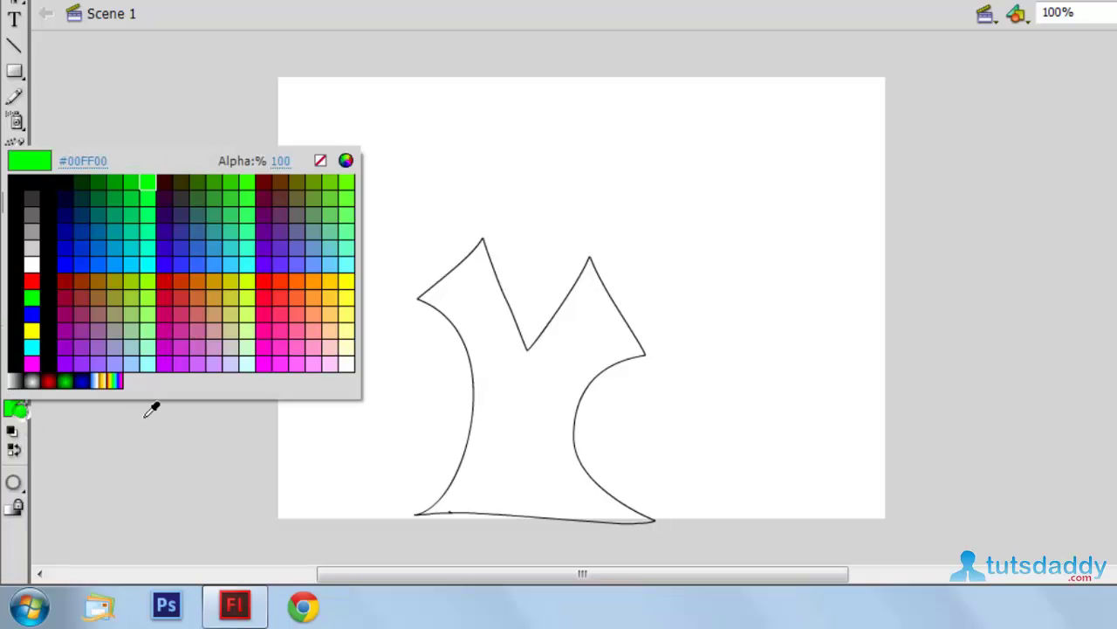
{"action": "left_click", "coordinate": [267, 179]}
{"action": "left_click", "coordinate": [485, 367]}
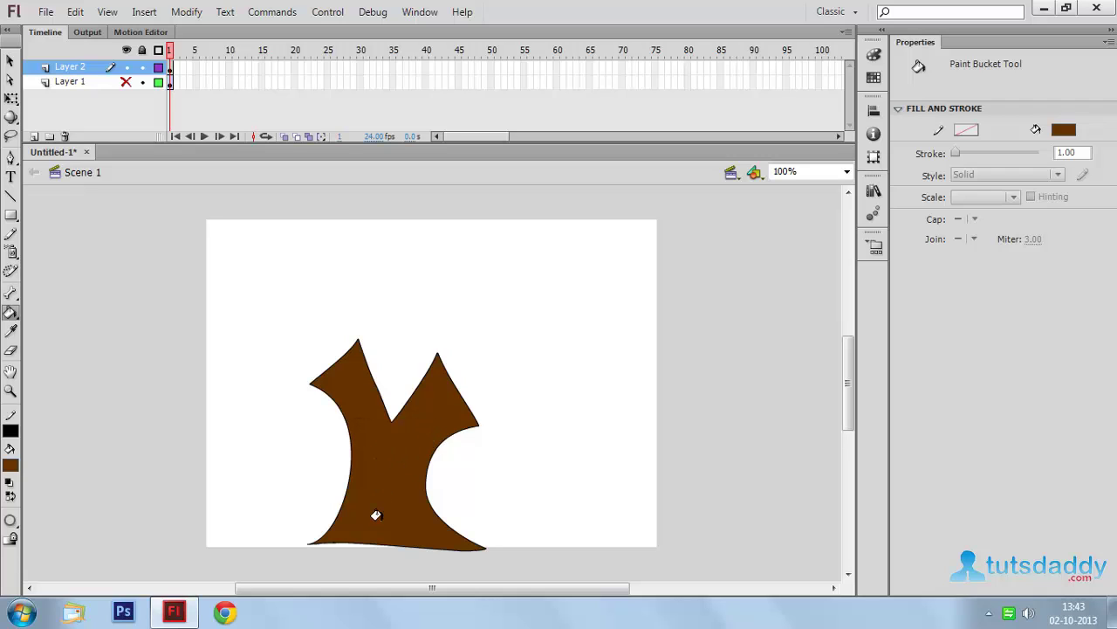
{"action": "left_click", "coordinate": [34, 136]}
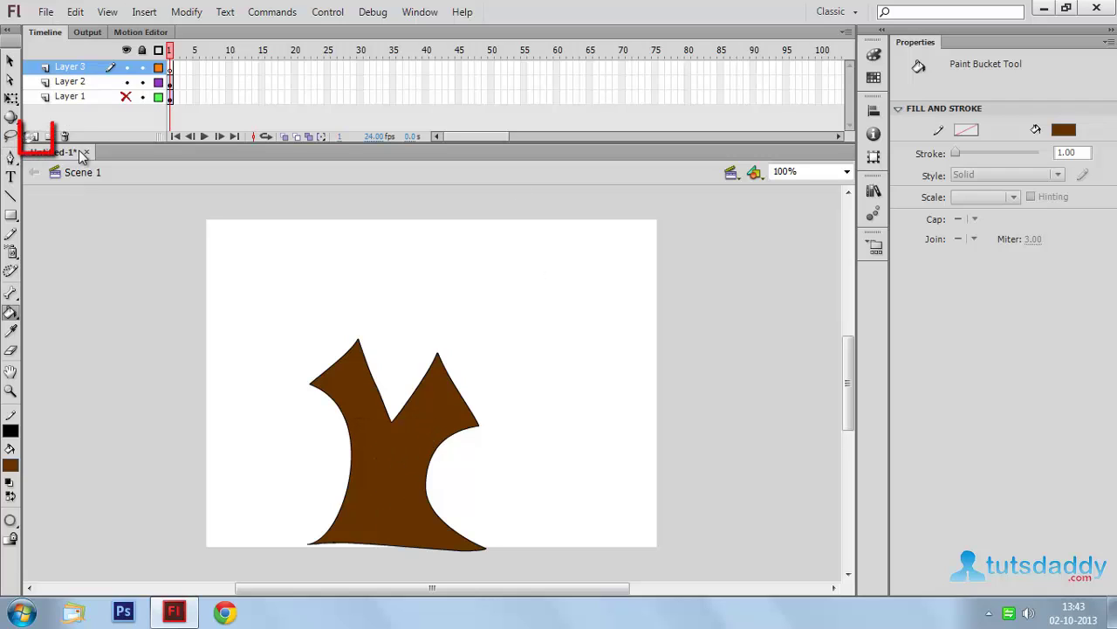
On Layer 3's first frame, set the Spray Brush to spray the Tween 1 leaf symbol.
{"action": "left_click", "coordinate": [170, 70]}
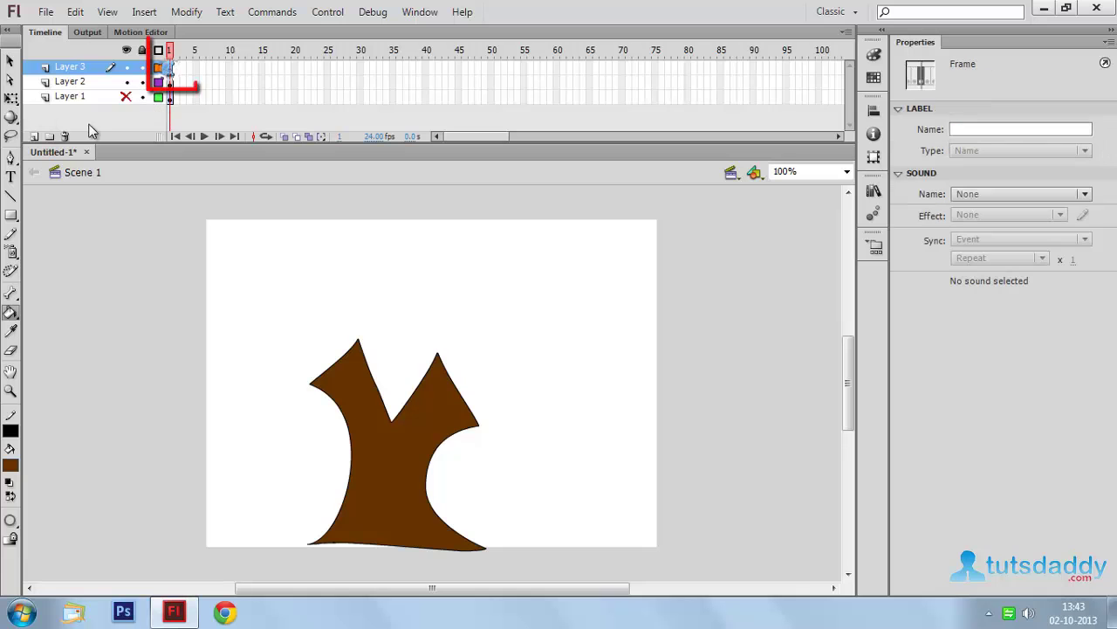
{"action": "left_click", "coordinate": [10, 252]}
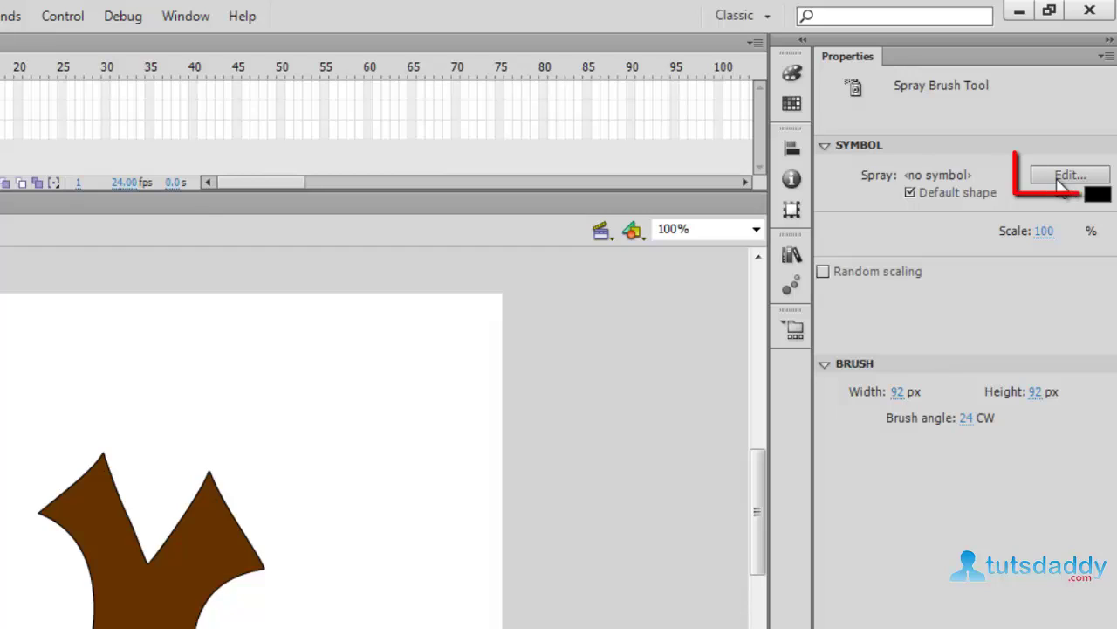
{"action": "left_click", "coordinate": [1066, 175]}
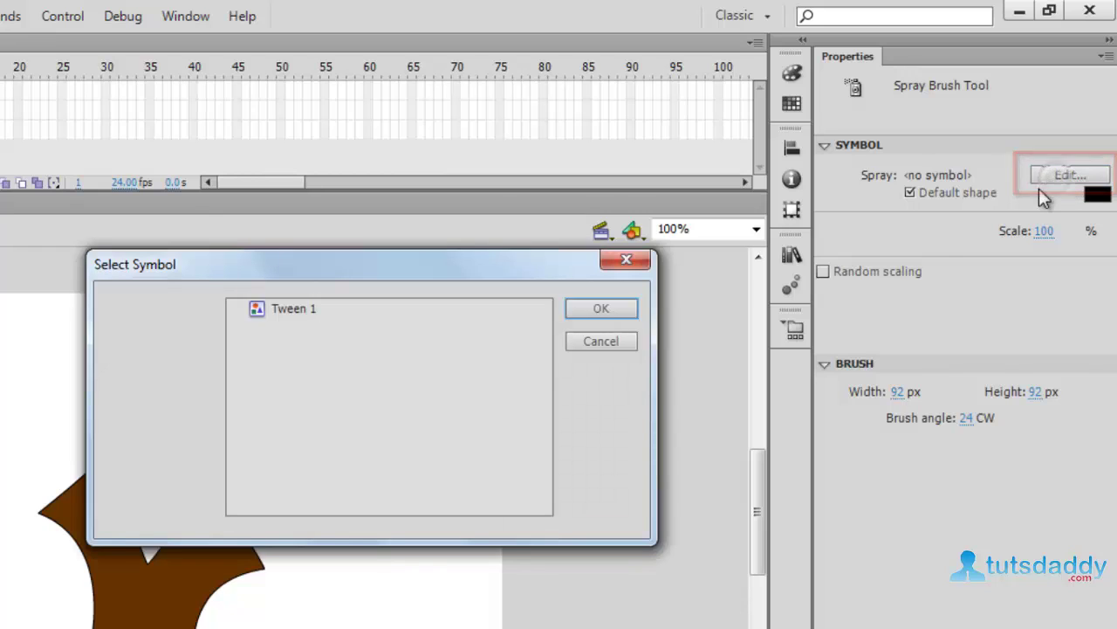
{"action": "left_click", "coordinate": [295, 313]}
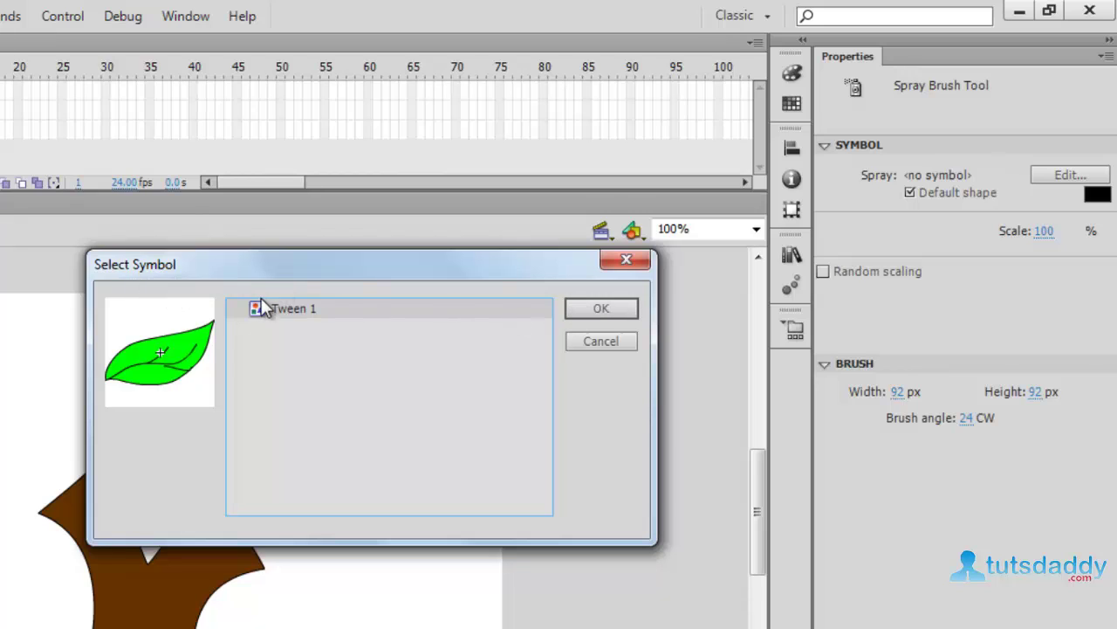
{"action": "left_click", "coordinate": [601, 309]}
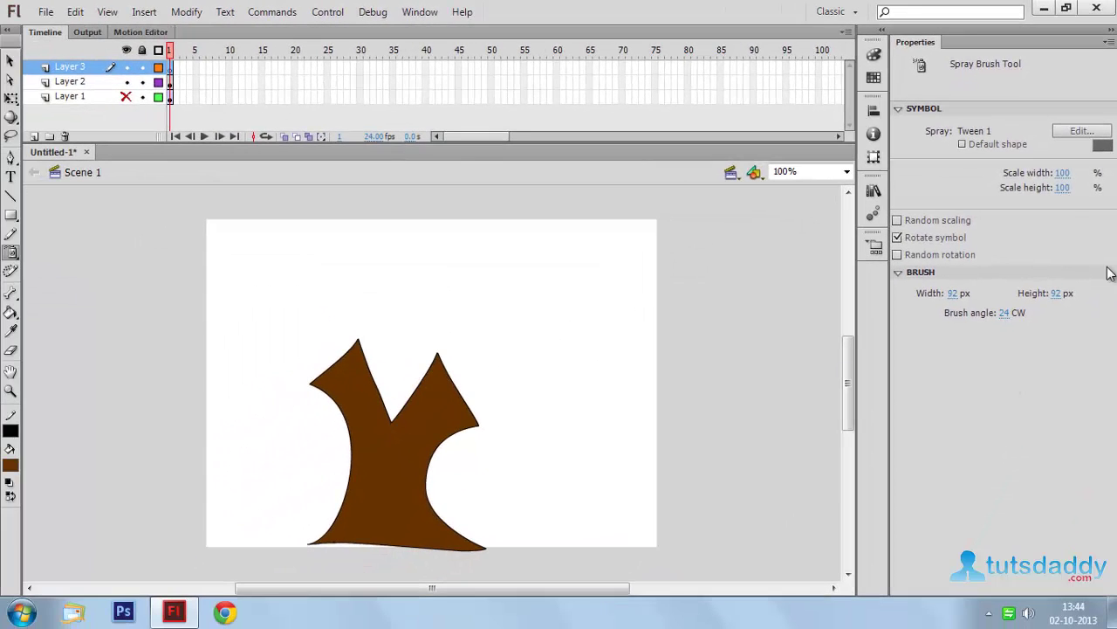
Set spray scale width and height to 30% and spray leaves over the trunk's branches.
{"action": "left_click", "coordinate": [1064, 174]}
{"action": "type", "text": "30"}
{"action": "key", "text": "Tab"}
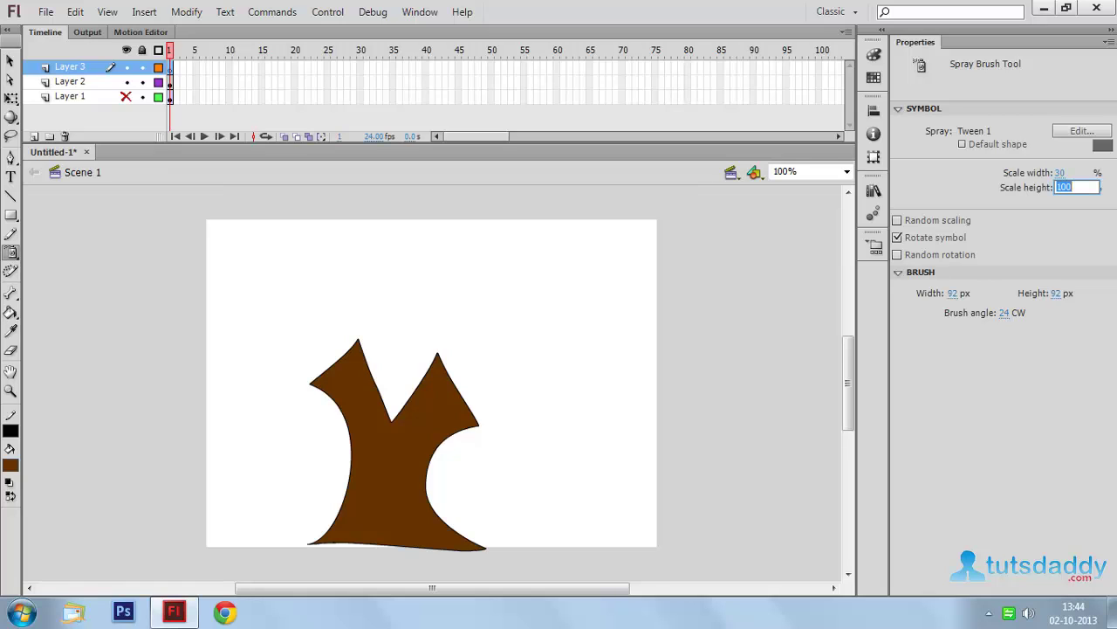
{"action": "type", "text": "30"}
{"action": "key", "text": "Return"}
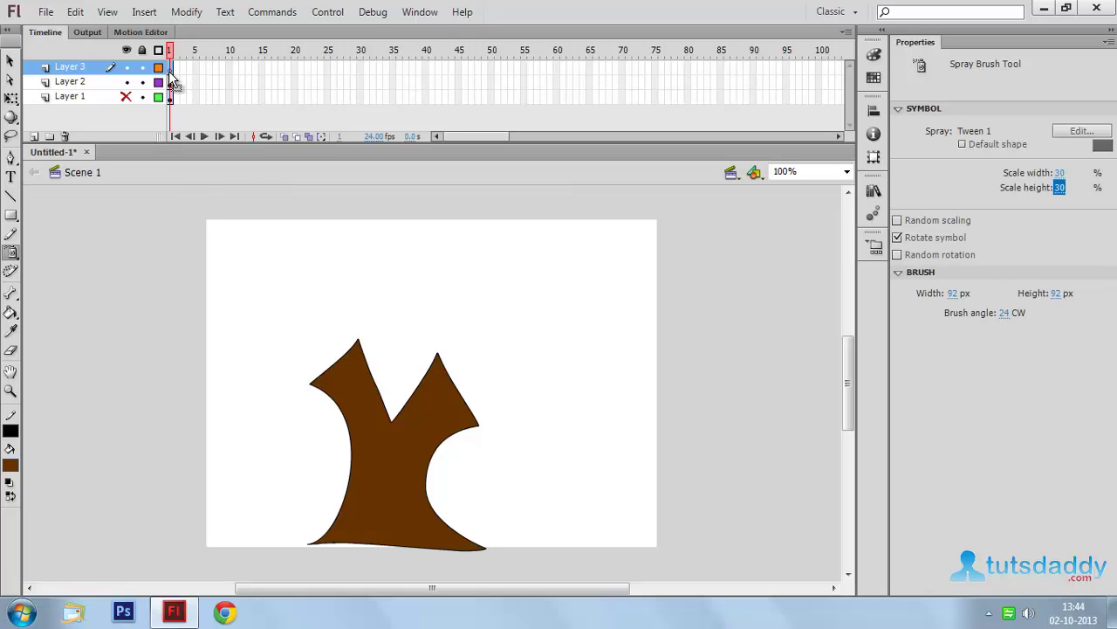
{"action": "mouse_move", "coordinate": [323, 334]}
{"action": "left_mouse_down"}
{"action": "mouse_move", "coordinate": [356, 311]}
{"action": "mouse_move", "coordinate": [444, 309]}
{"action": "mouse_move", "coordinate": [570, 357]}
{"action": "mouse_move", "coordinate": [549, 391]}
{"action": "mouse_move", "coordinate": [471, 376]}
{"action": "mouse_move", "coordinate": [455, 420]}
{"action": "mouse_move", "coordinate": [472, 431]}
{"action": "mouse_move", "coordinate": [527, 412]}
{"action": "mouse_move", "coordinate": [568, 422]}
{"action": "mouse_move", "coordinate": [577, 327]}
{"action": "mouse_move", "coordinate": [498, 271]}
{"action": "mouse_move", "coordinate": [373, 264]}
{"action": "mouse_move", "coordinate": [245, 293]}
{"action": "mouse_move", "coordinate": [272, 331]}
{"action": "mouse_move", "coordinate": [267, 369]}
{"action": "mouse_move", "coordinate": [301, 355]}
{"action": "mouse_move", "coordinate": [310, 439]}
{"action": "mouse_move", "coordinate": [333, 417]}
{"action": "mouse_move", "coordinate": [335, 387]}
{"action": "mouse_move", "coordinate": [422, 361]}
{"action": "mouse_move", "coordinate": [357, 287]}
{"action": "mouse_move", "coordinate": [280, 310]}
{"action": "mouse_move", "coordinate": [239, 401]}
{"action": "mouse_move", "coordinate": [215, 370]}
{"action": "mouse_move", "coordinate": [224, 298]}
{"action": "mouse_move", "coordinate": [251, 248]}
{"action": "mouse_move", "coordinate": [328, 241]}
{"action": "mouse_move", "coordinate": [346, 219]}
{"action": "mouse_move", "coordinate": [470, 220]}
{"action": "mouse_move", "coordinate": [535, 241]}
{"action": "mouse_move", "coordinate": [565, 274]}
{"action": "left_mouse_up"}
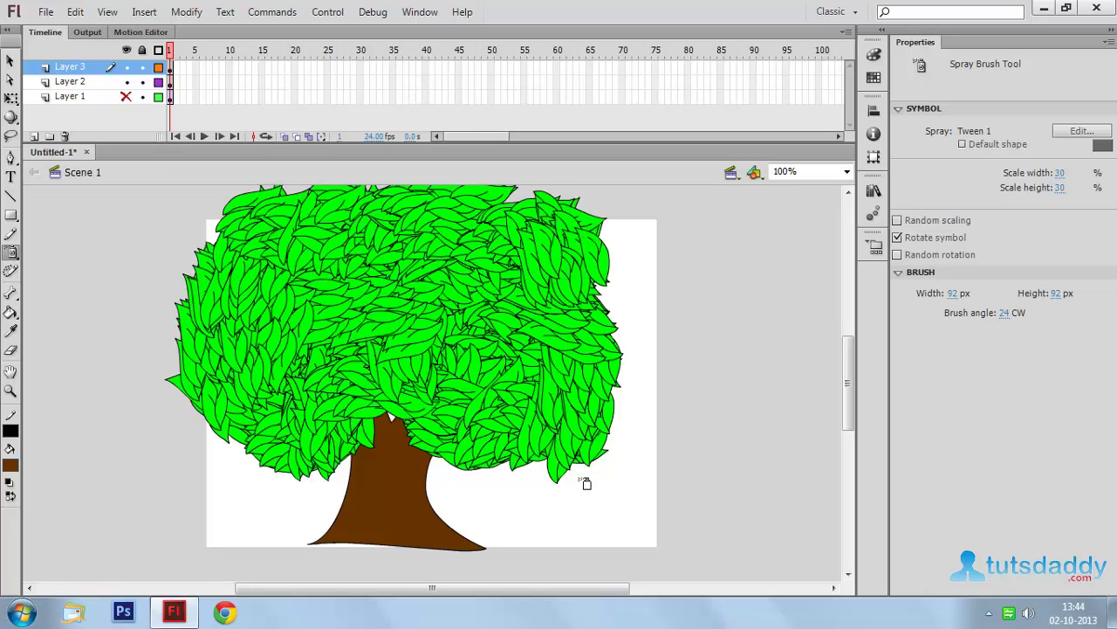
{"action": "left_click_drag", "start_coordinate": [1062, 179], "coordinate": [1037, 189]}
Set spray scale width and height to 10% and spray small leaves across the canopy.
{"action": "left_click", "coordinate": [1059, 173]}
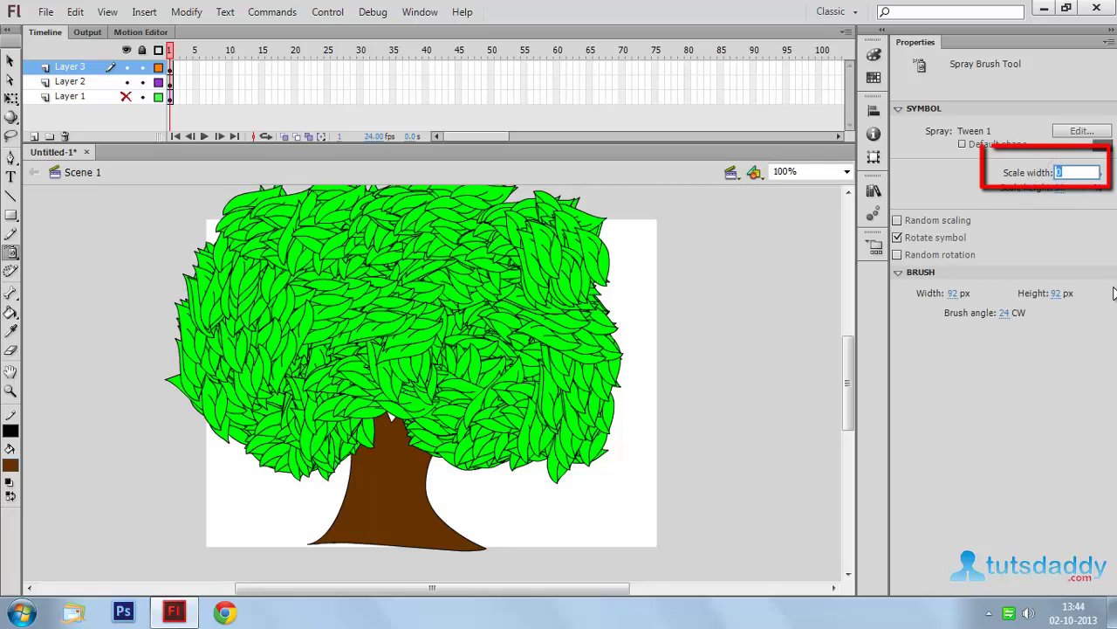
{"action": "type", "text": "10"}
{"action": "key", "text": "Return"}
{"action": "left_click", "coordinate": [1061, 189]}
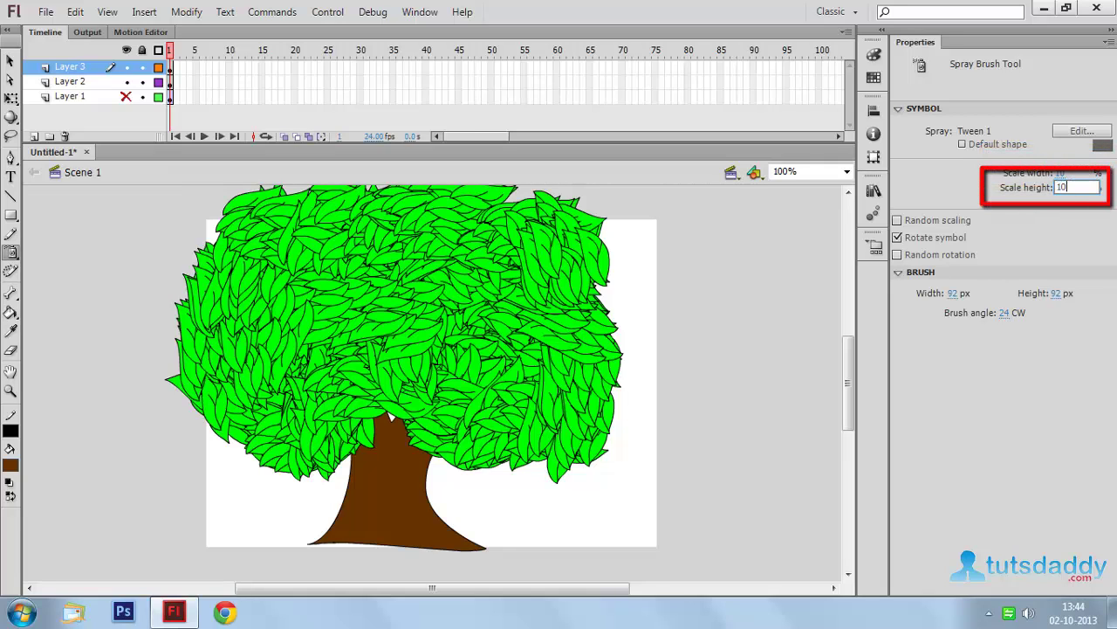
{"action": "type", "text": "10"}
{"action": "key", "text": "Return"}
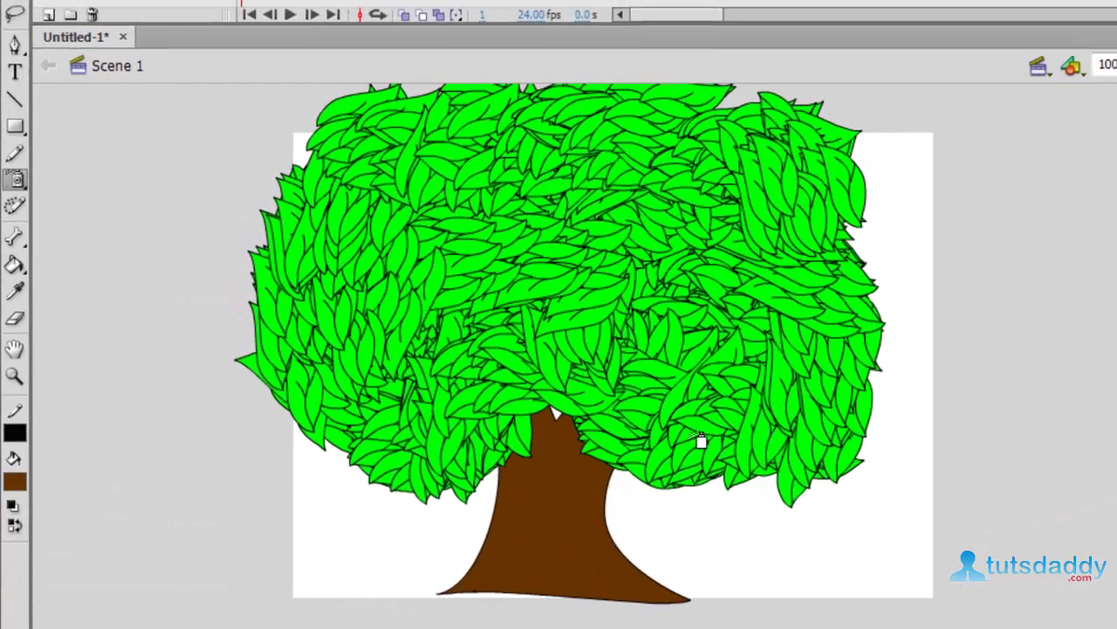
{"action": "mouse_move", "coordinate": [701, 441]}
{"action": "left_mouse_down"}
{"action": "mouse_move", "coordinate": [824, 444]}
{"action": "mouse_move", "coordinate": [871, 416]}
{"action": "mouse_move", "coordinate": [864, 212]}
{"action": "mouse_move", "coordinate": [838, 105]}
{"action": "mouse_move", "coordinate": [619, 174]}
{"action": "mouse_move", "coordinate": [512, 174]}
{"action": "mouse_move", "coordinate": [349, 131]}
{"action": "mouse_move", "coordinate": [337, 320]}
{"action": "mouse_move", "coordinate": [288, 385]}
{"action": "mouse_move", "coordinate": [480, 460]}
{"action": "mouse_move", "coordinate": [456, 409]}
{"action": "mouse_move", "coordinate": [370, 324]}
{"action": "mouse_move", "coordinate": [399, 305]}
{"action": "mouse_move", "coordinate": [470, 191]}
{"action": "mouse_move", "coordinate": [573, 374]}
{"action": "mouse_move", "coordinate": [728, 279]}
{"action": "mouse_move", "coordinate": [611, 367]}
{"action": "mouse_move", "coordinate": [676, 410]}
{"action": "left_mouse_up"}
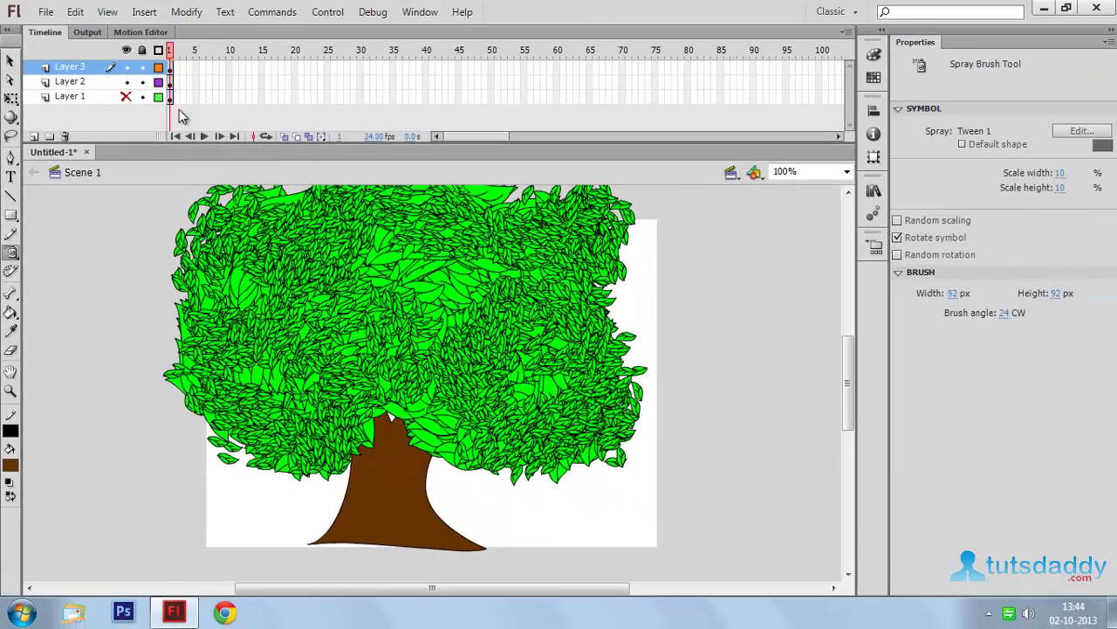
Move the trunk's Layer 2 above Layer 3 and erase part of the trunk's right branch.
{"action": "left_click", "coordinate": [70, 81]}
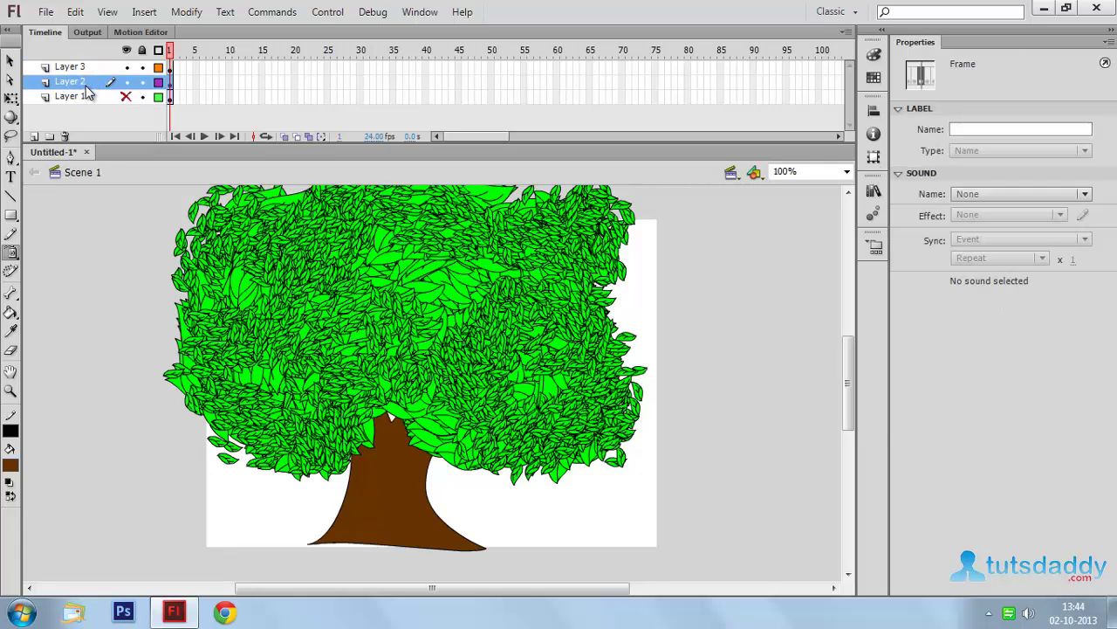
{"action": "left_click_drag", "start_coordinate": [101, 74], "coordinate": [102, 75]}
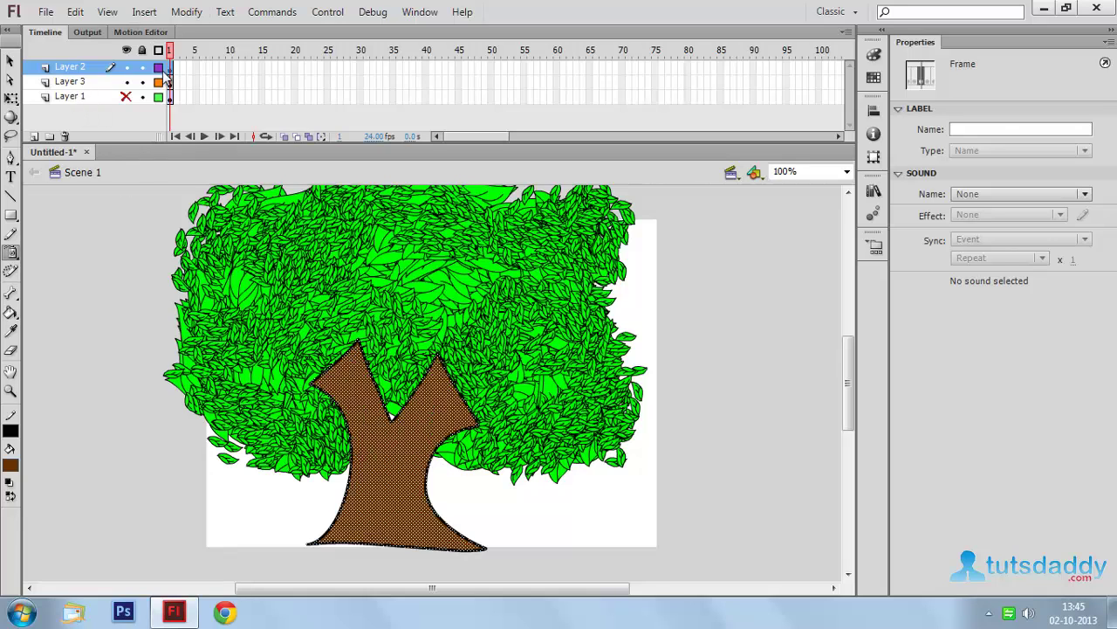
{"action": "left_click", "coordinate": [337, 373]}
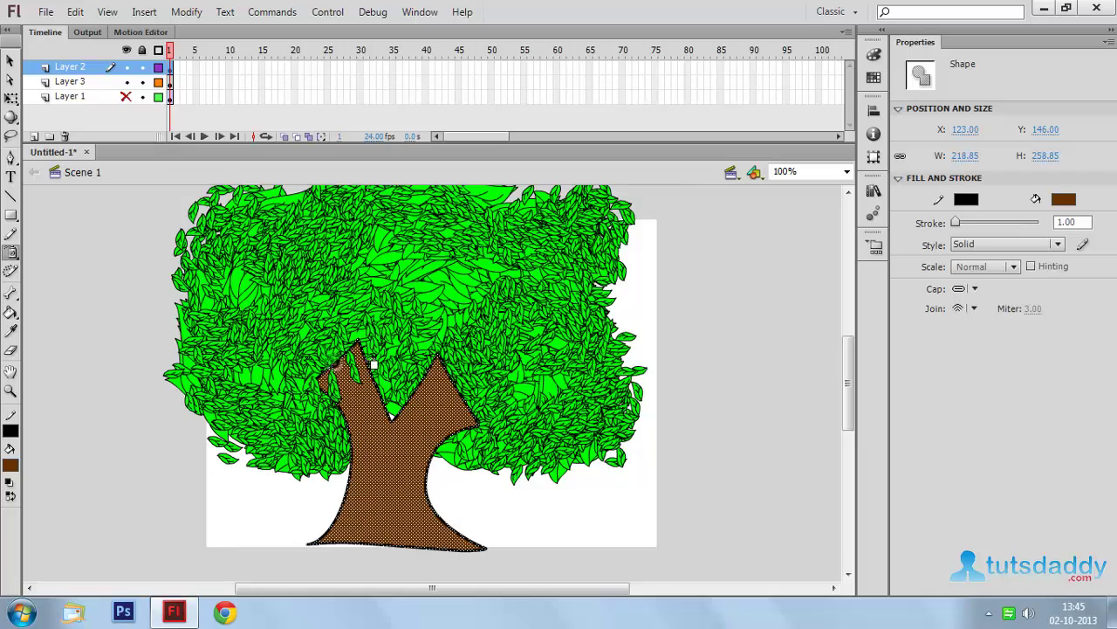
{"action": "left_click_drag", "start_coordinate": [450, 394], "coordinate": [387, 498]}
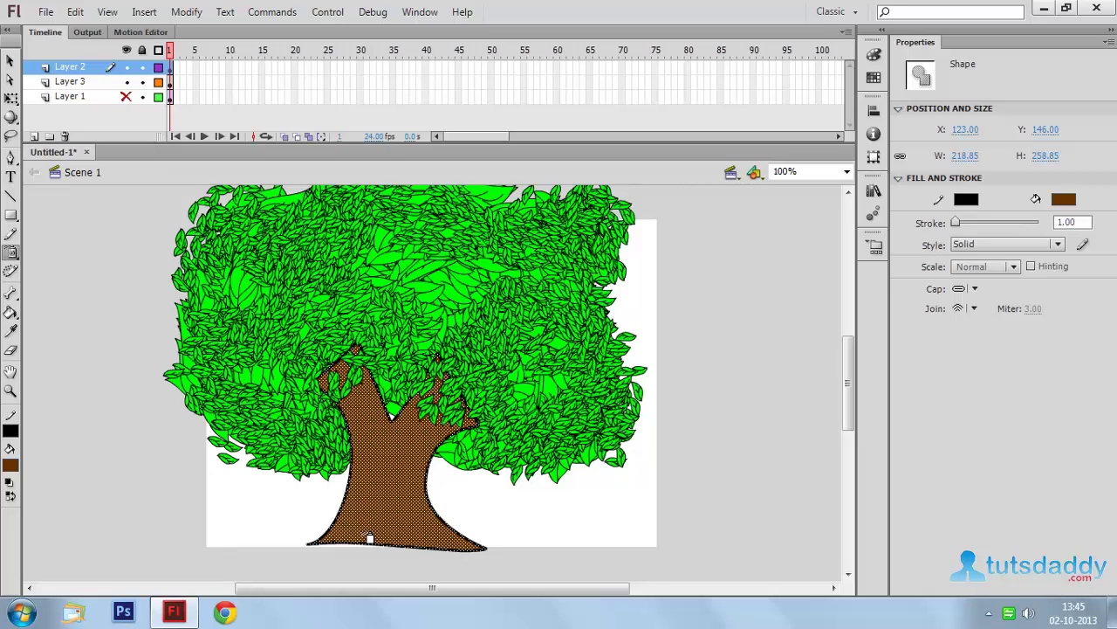